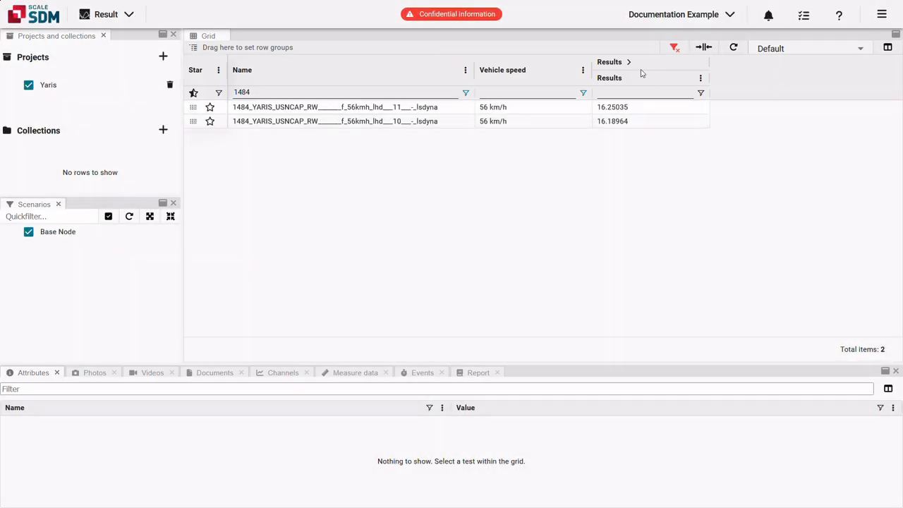
# Step: Expand and collapse the grid's Results column group and look through the list of available presets
pyautogui.click(629, 62)
pyautogui.click(631, 63)
pyautogui.click(671, 18)
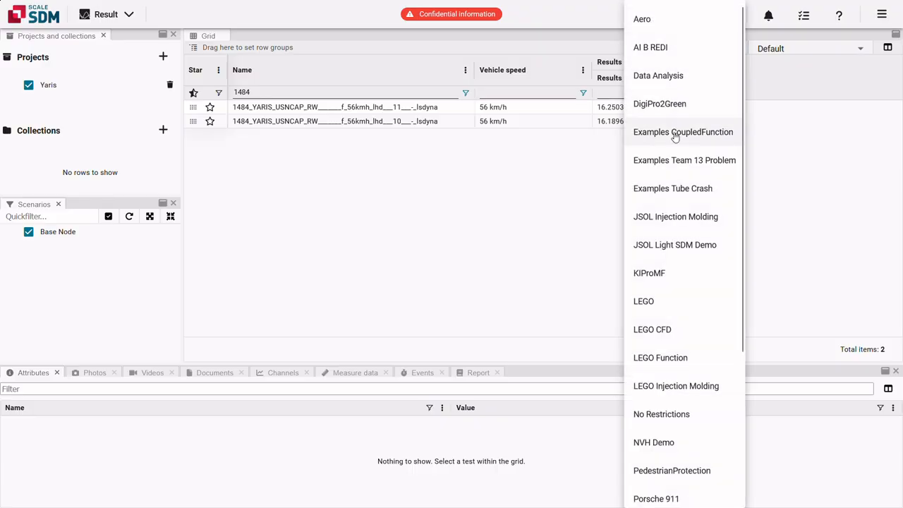
pyautogui.scroll(-3, 674, 162)
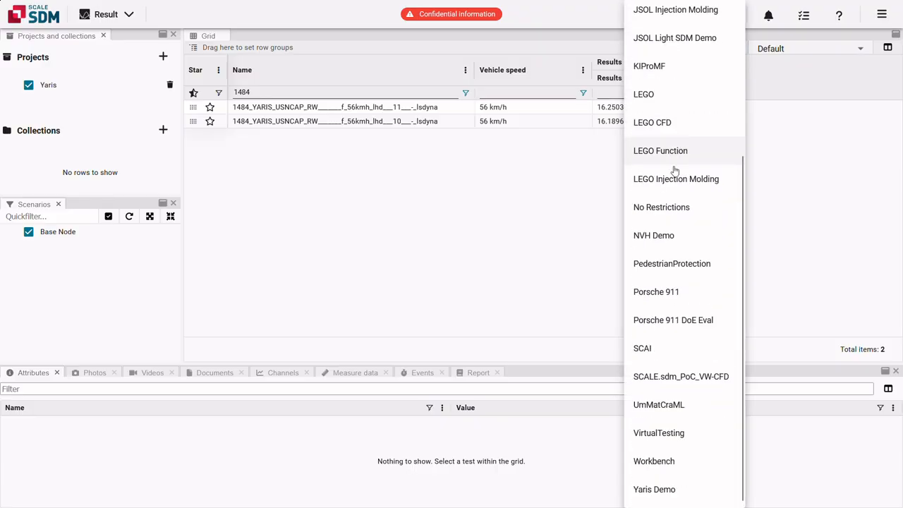
pyautogui.click(673, 496)
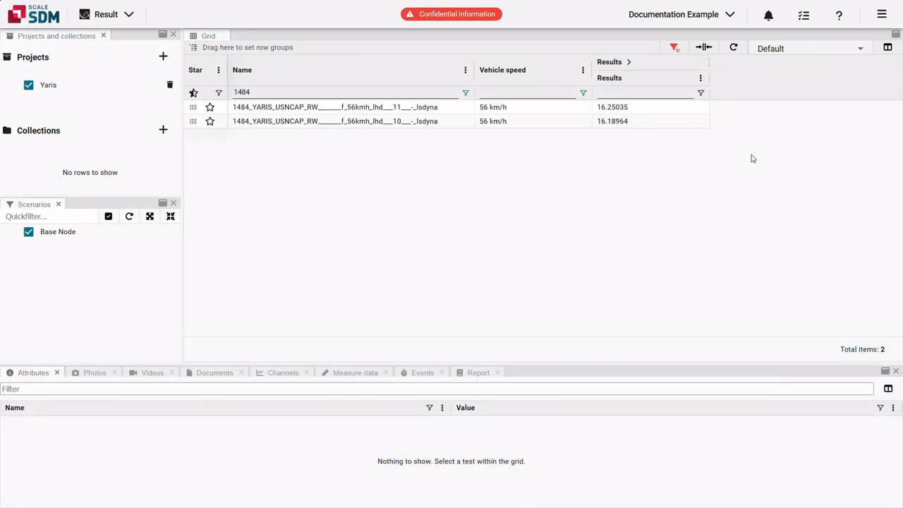
# Step: Open the Result presets in the configuration area and start creating a new preset
pyautogui.click(881, 14)
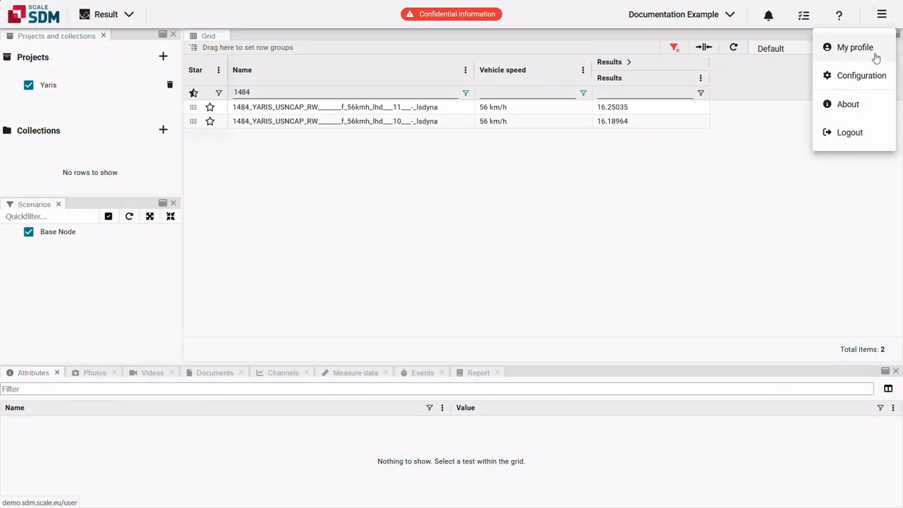
pyautogui.click(874, 79)
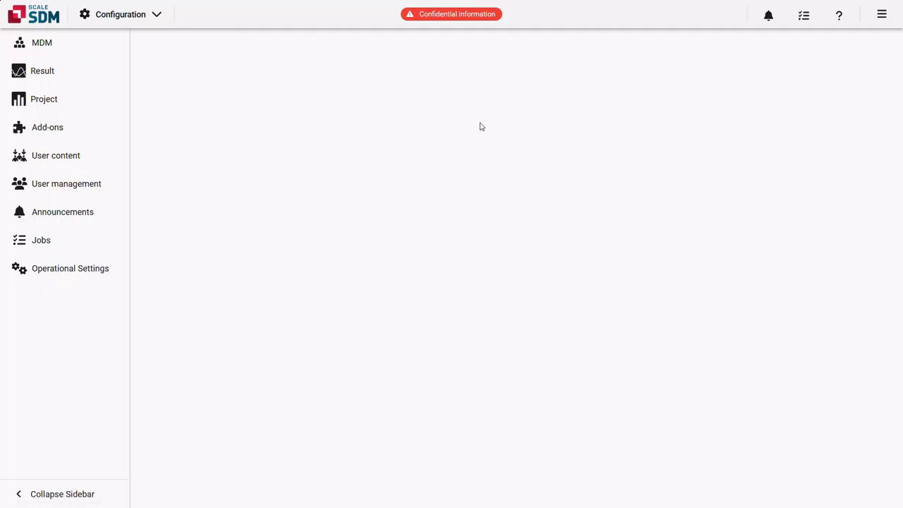
pyautogui.moveTo(120, 78)
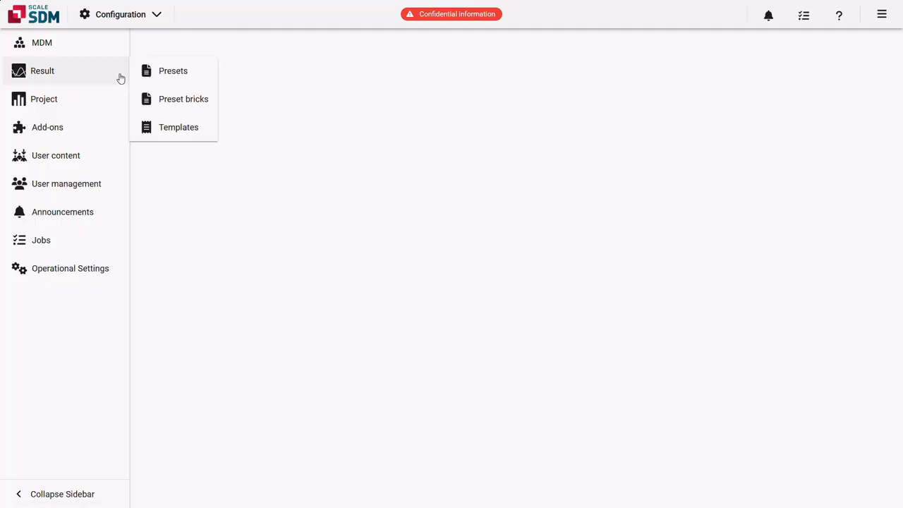
pyautogui.click(189, 79)
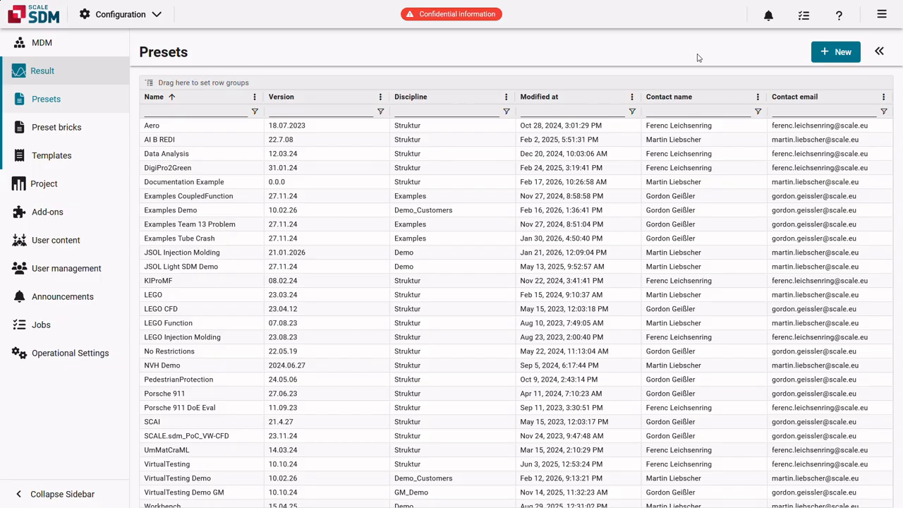
pyautogui.click(831, 57)
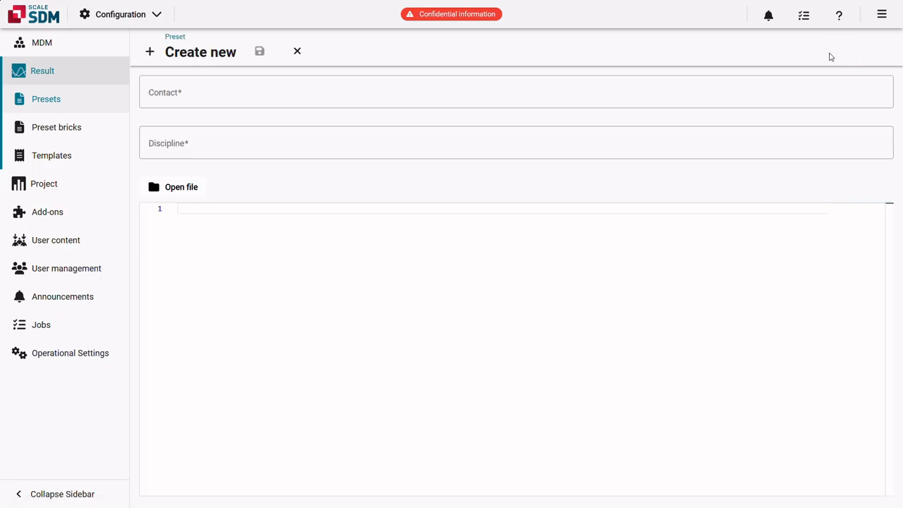
# Step: Choose the contact person for the new preset and set its discipline to Demo
pyautogui.click(271, 99)
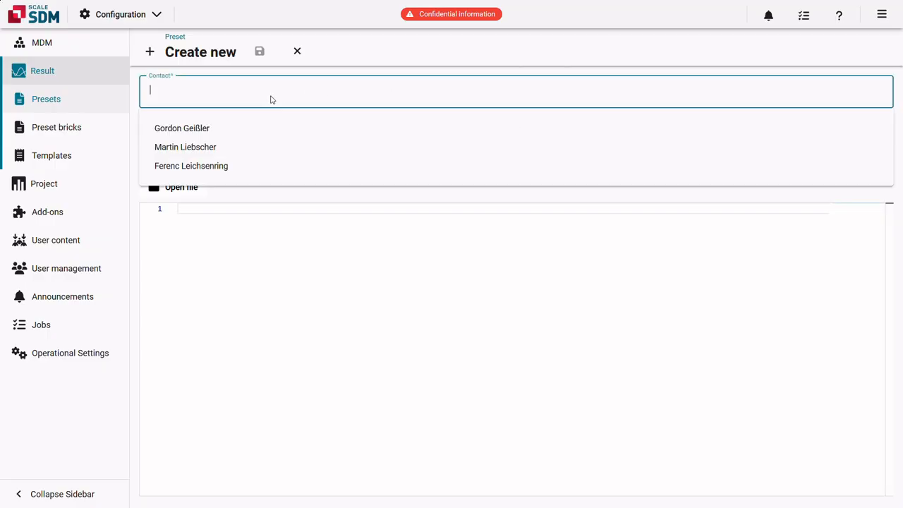
pyautogui.click(253, 150)
pyautogui.click(253, 150)
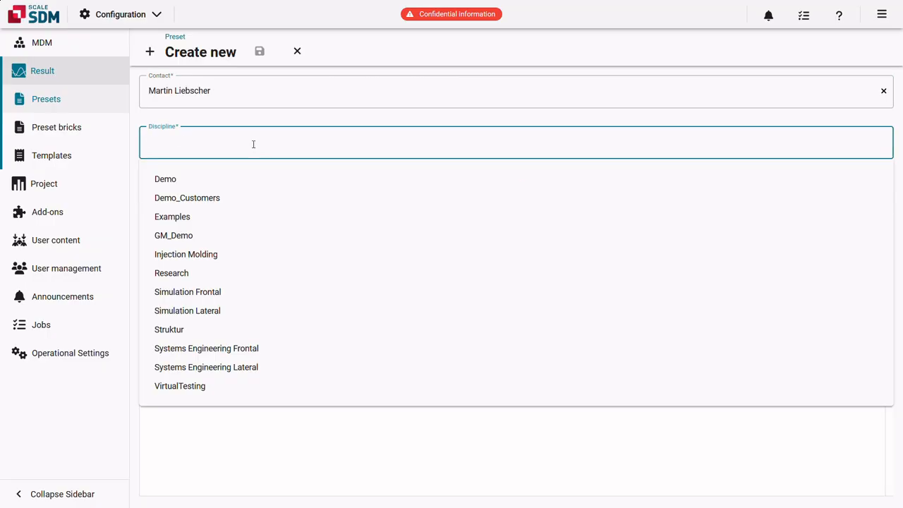
pyautogui.click(238, 180)
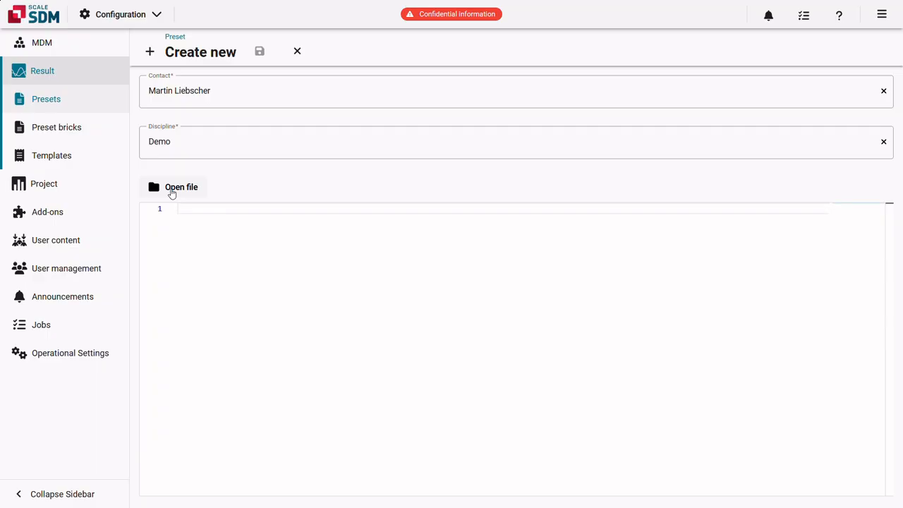
# Step: Write preset XML named Documentation Example, version 0.0.0, with a Default list of two empty columns and a Default scenario containing an empty root
pyautogui.click(200, 209)
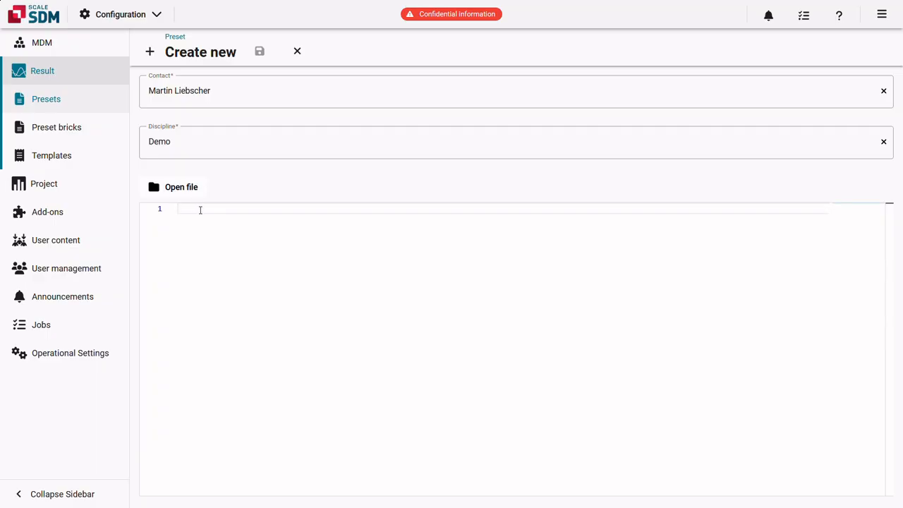
pyautogui.write('<Preset>     <presetname>Documentation Example</presetname>     <presetversion>0.0.0</presetversion>     <views default_listview="Default">         <list name="Default">             <columns>                 <column>                 </column>             </columns>         </list>         <scenario name="Default">             <root>             </root>         </scenario>     </views> </Preset>')
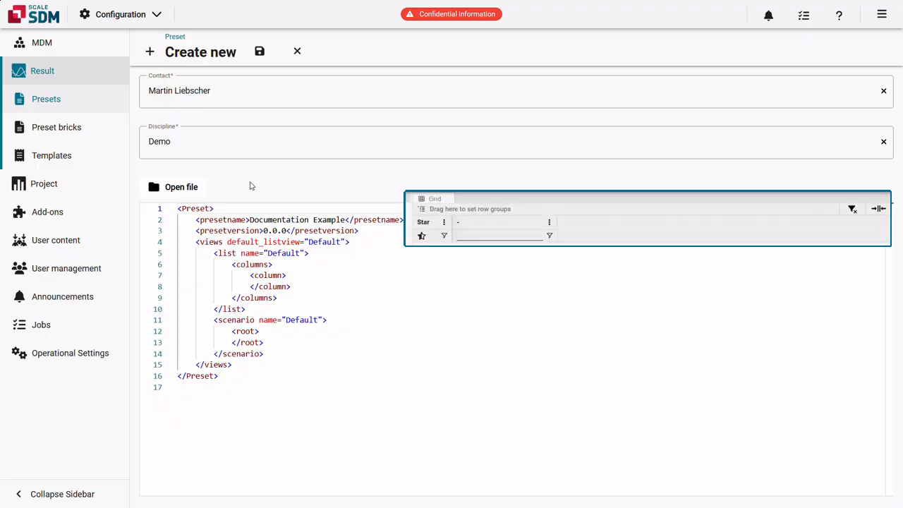
pyautogui.click(296, 287)
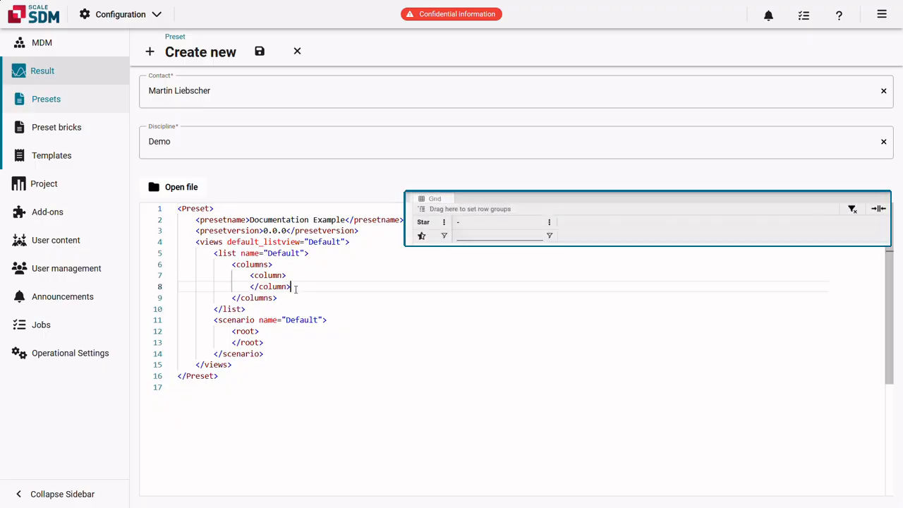
pyautogui.press('Return')
pyautogui.write('<column> </column>')
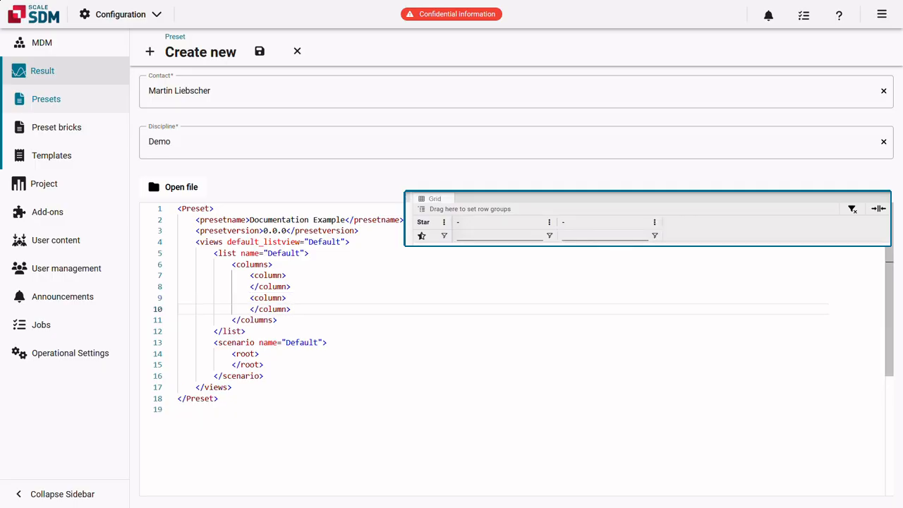
# Step: Give the first column an attribute with isocode iso.code.start_date and the label Start Date
pyautogui.click(291, 275)
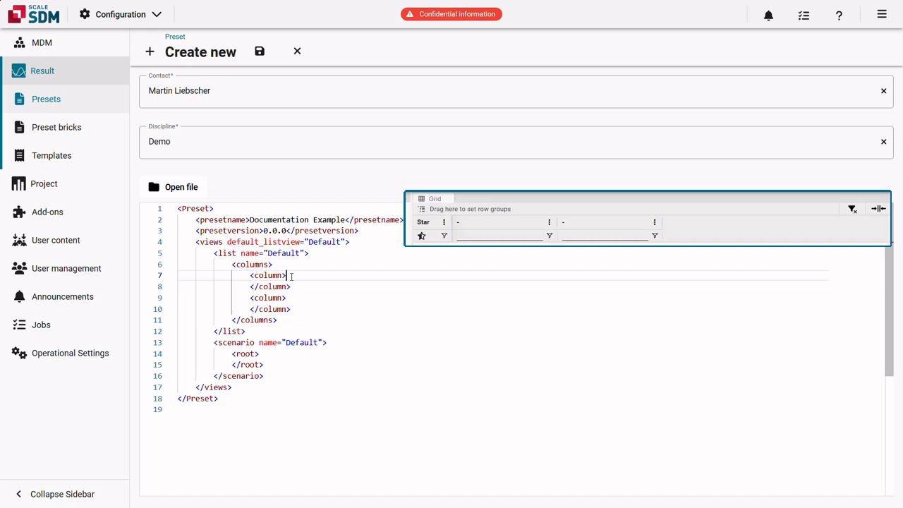
pyautogui.press('Return')
pyautogui.write('<attribute>     <isocode>iso.code.start_date</isocode> </attribute>')
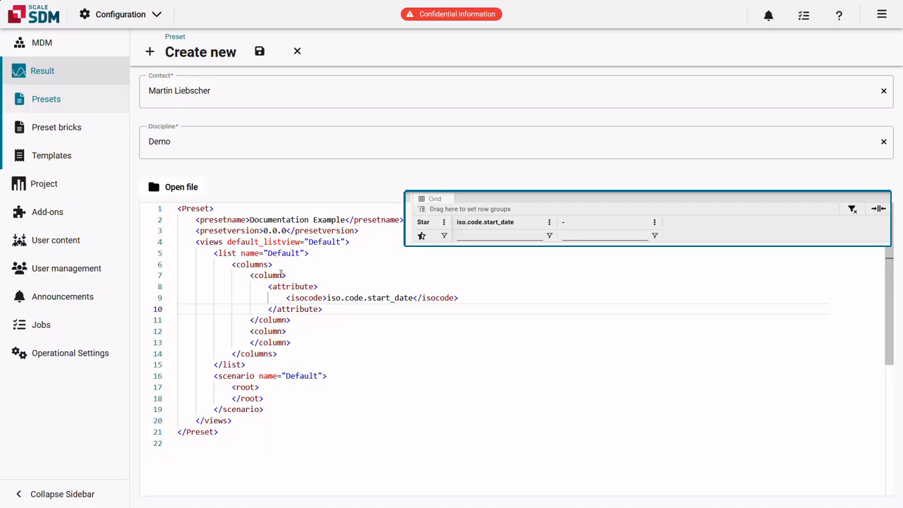
pyautogui.click(283, 275)
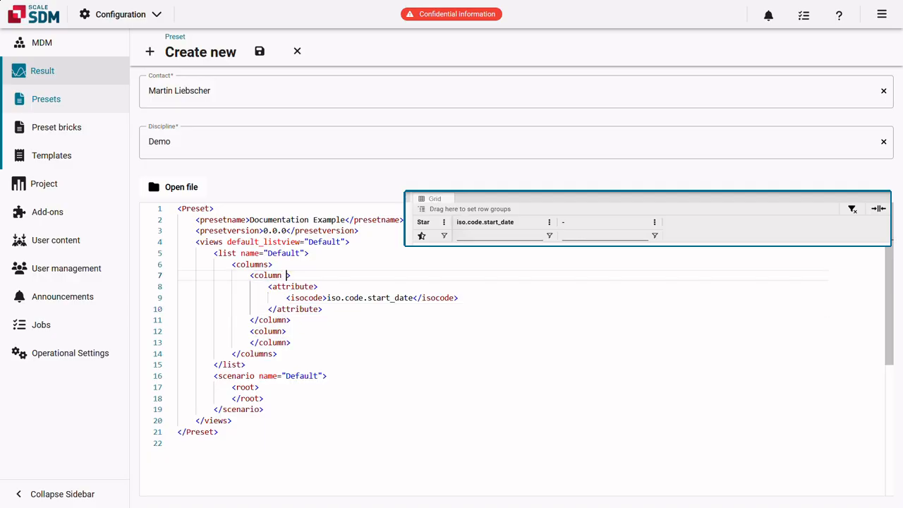
pyautogui.write('label="Start Date"')
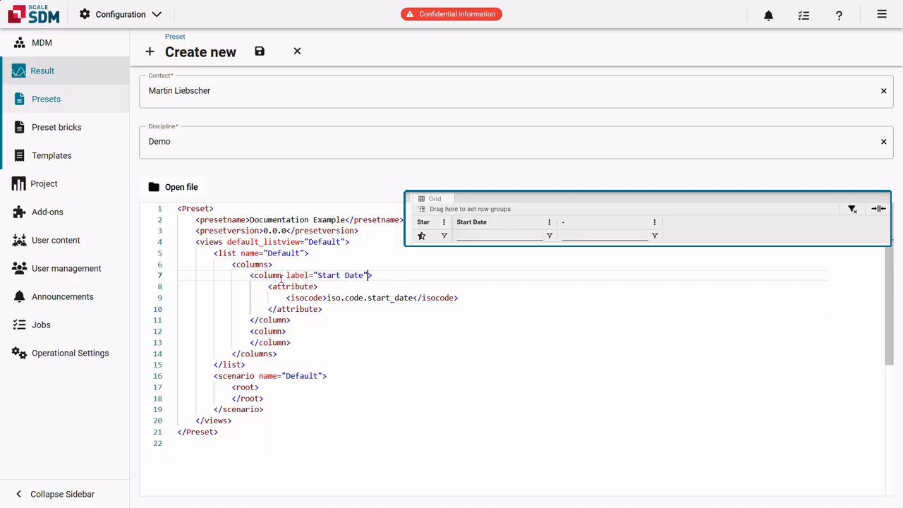
# Step: Define the second column as End Date with iso.code.end_date and add an "Upper column" group holding two-decimal "Lower left" and "Lower right" columns
pyautogui.moveTo(250, 329); pyautogui.dragTo(290, 342)
pyautogui.write('<column label="End Date">                     <attribute>                         <isocode>iso.code.end_date</isocode>                     </attribute>                 </column>')
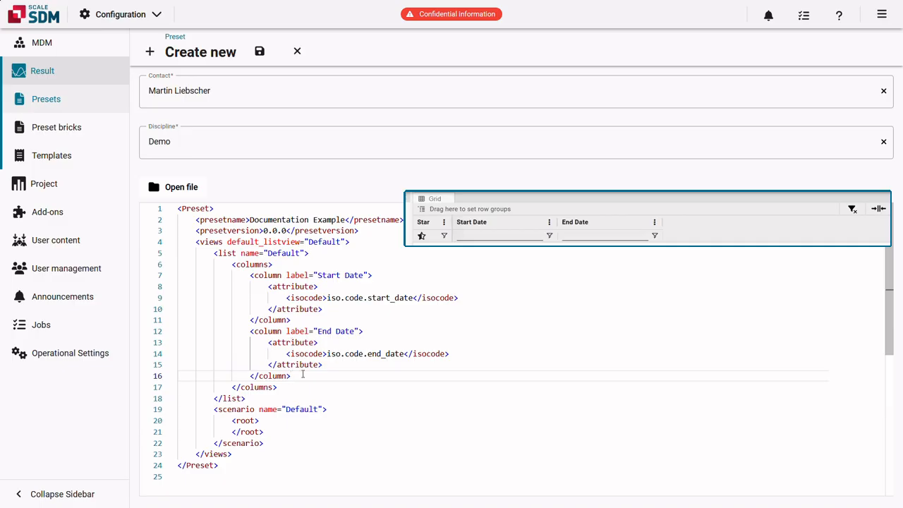
pyautogui.click(303, 374)
pyautogui.write('<column label="Upper column">     <column decimals="2" label="Lower left">         <attribute>             <isocode>iso.code_lower_left_value</isocode>         </attribute>     </column>     <column decimals="2" label="Lower right">         <attribute>             <isocode>iso.code_lower_right_value</isocode>         </attribute>     </column> </column>')
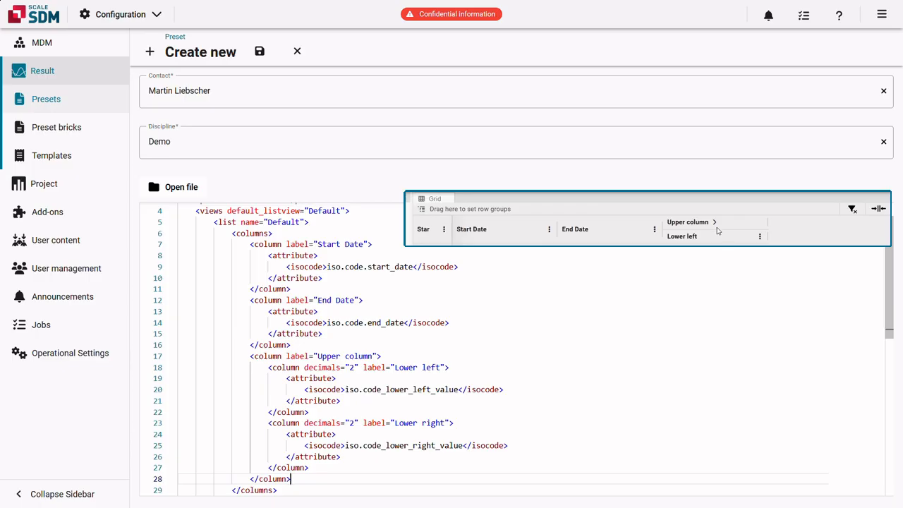
pyautogui.click(714, 223)
pyautogui.click(715, 223)
# Step: Clear the entire XML content of the new preset and paste in replacement content
pyautogui.hotkey('ctrl', 'a')
pyautogui.press('Delete')
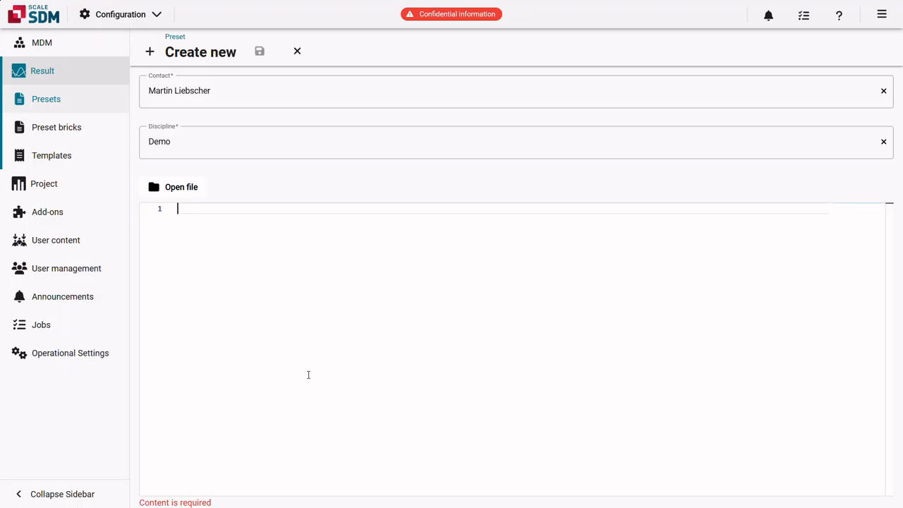
pyautogui.hotkey('ctrl', 'v')
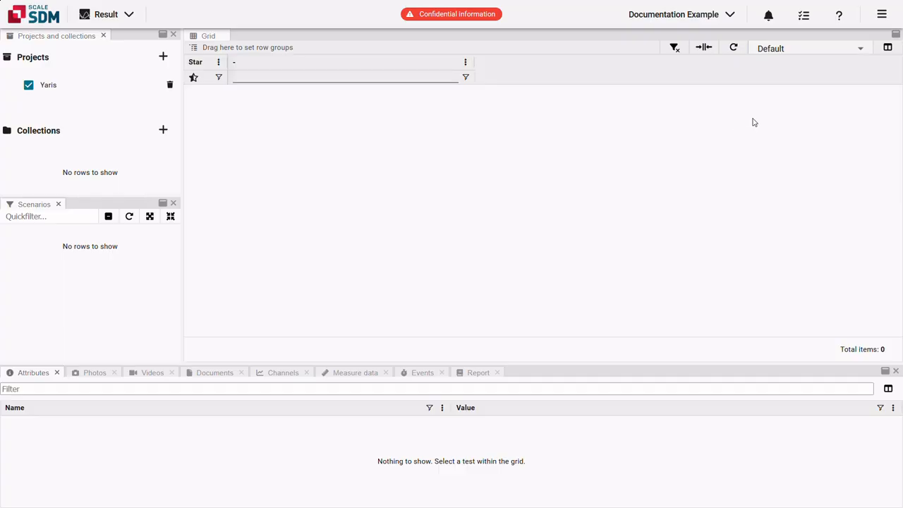
# Step: Toggle the Base Node scenario on and off to check how it controls the tests in the result grid
pyautogui.click(822, 53)
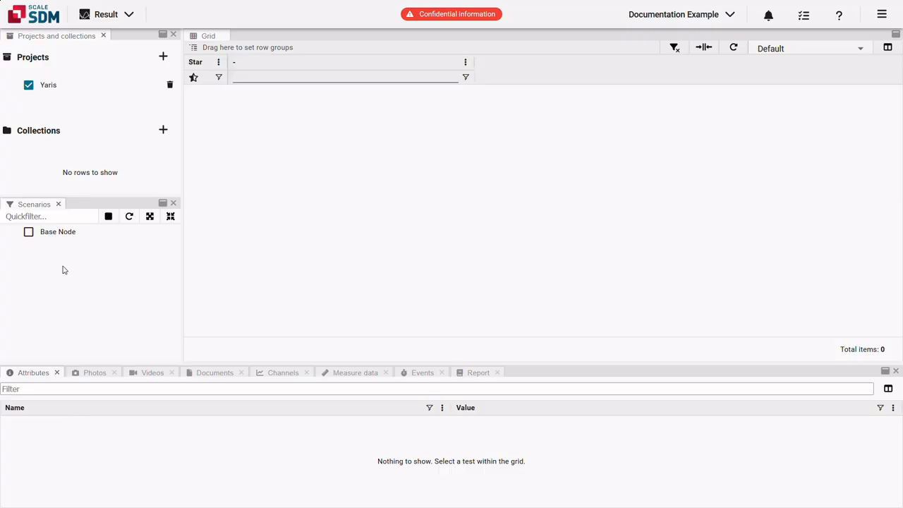
pyautogui.click(29, 233)
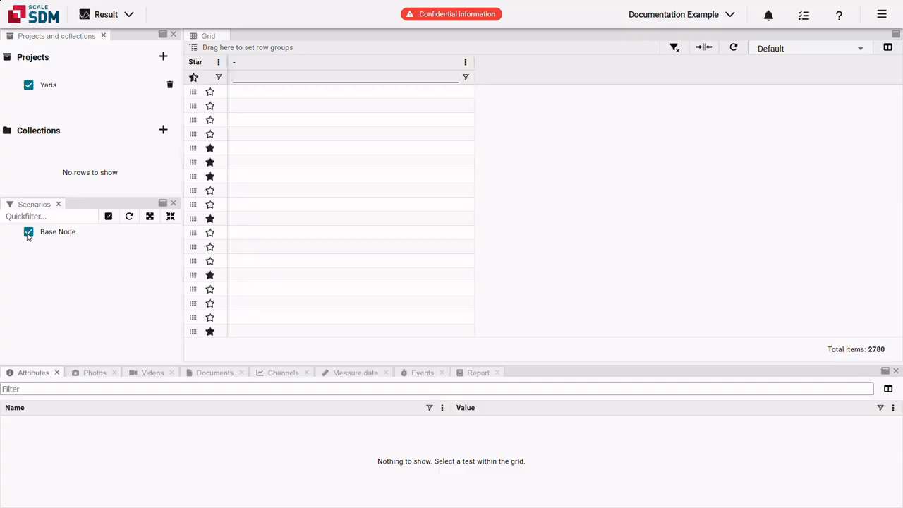
pyautogui.click(28, 235)
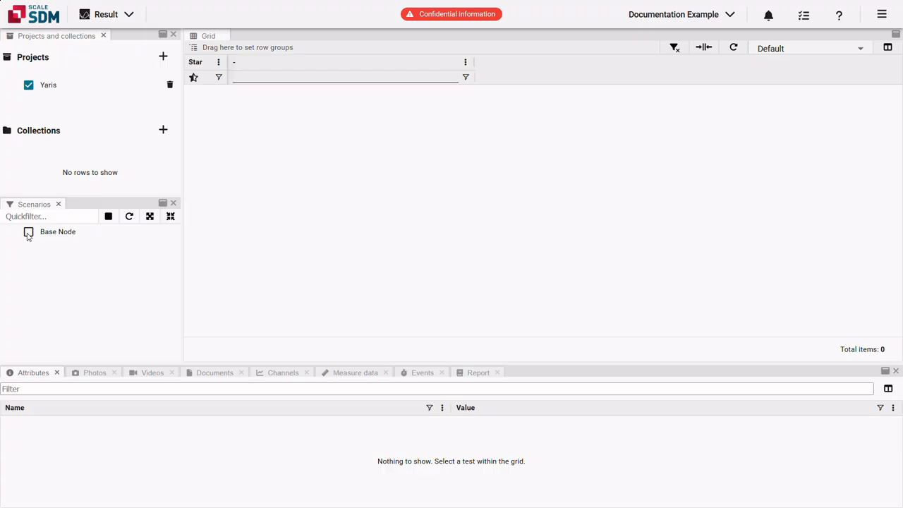
pyautogui.click(28, 235)
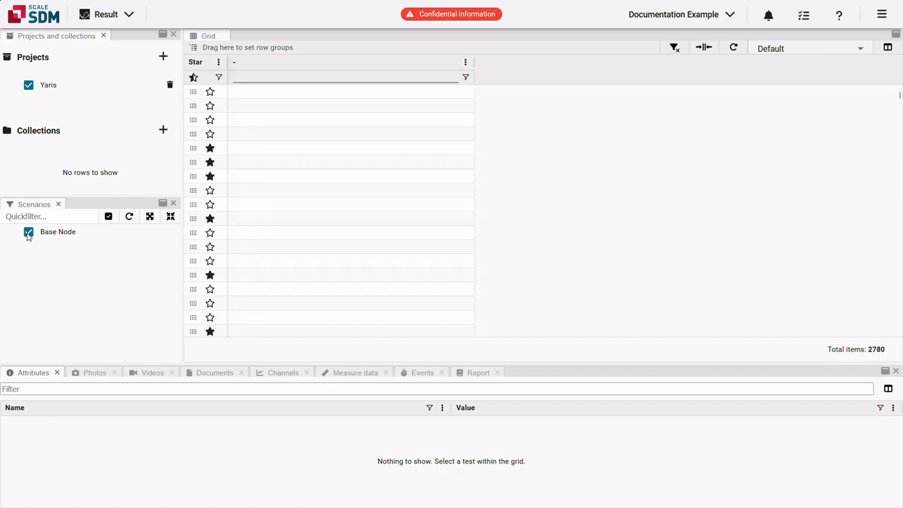
pyautogui.click(28, 235)
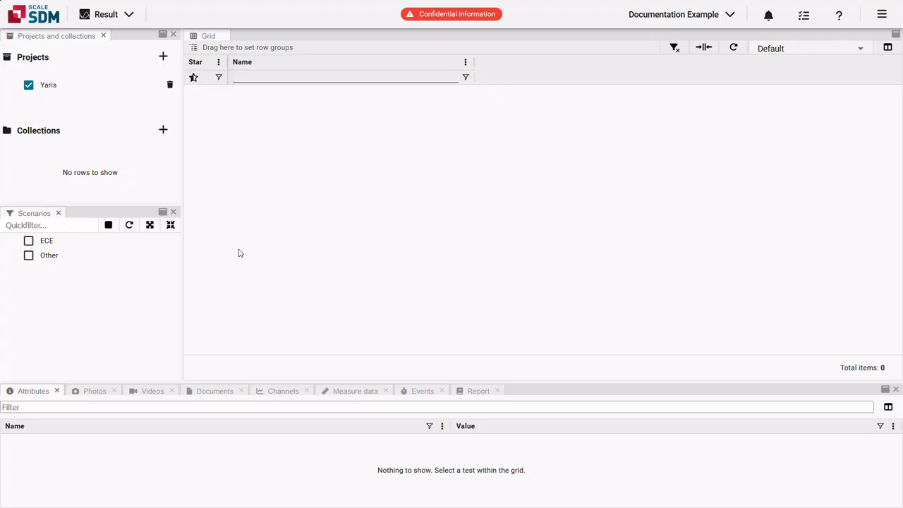
# Step: Expand the CRASH scenario and its Europe branch to examine the nested scenario nodes
pyautogui.click(29, 242)
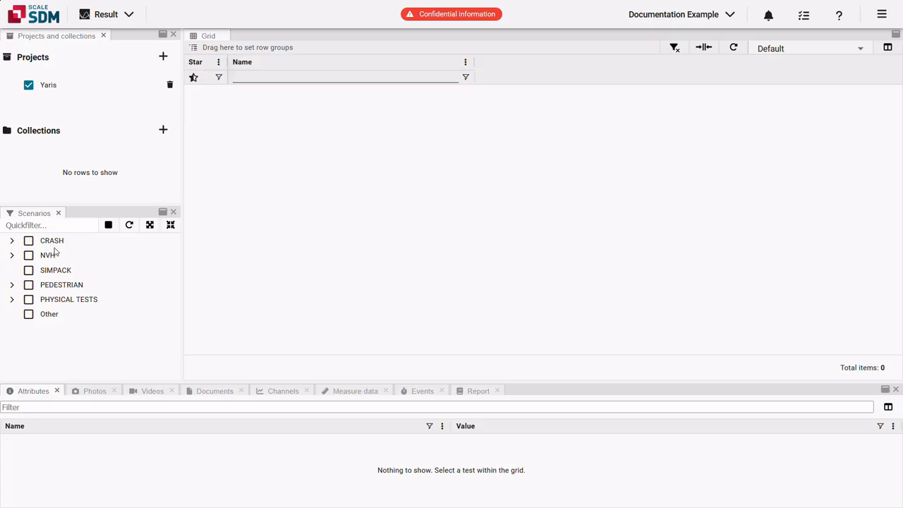
pyautogui.click(13, 243)
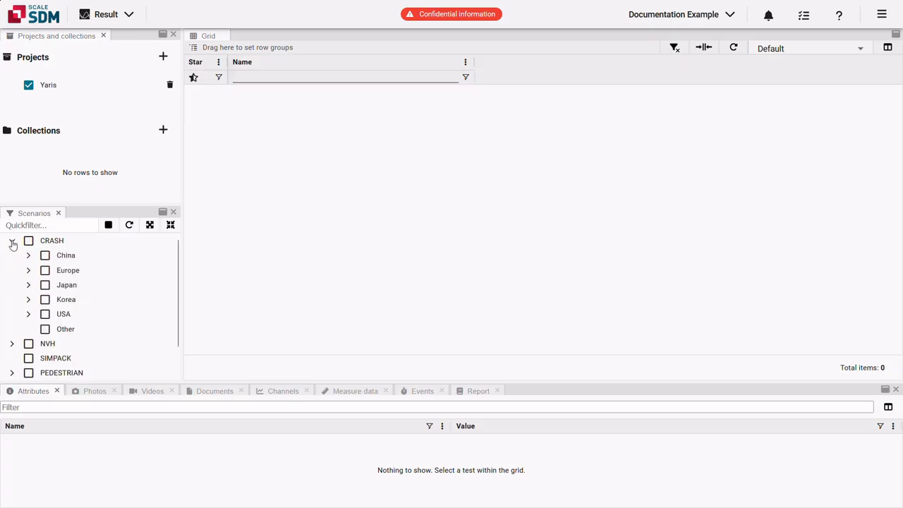
pyautogui.click(28, 271)
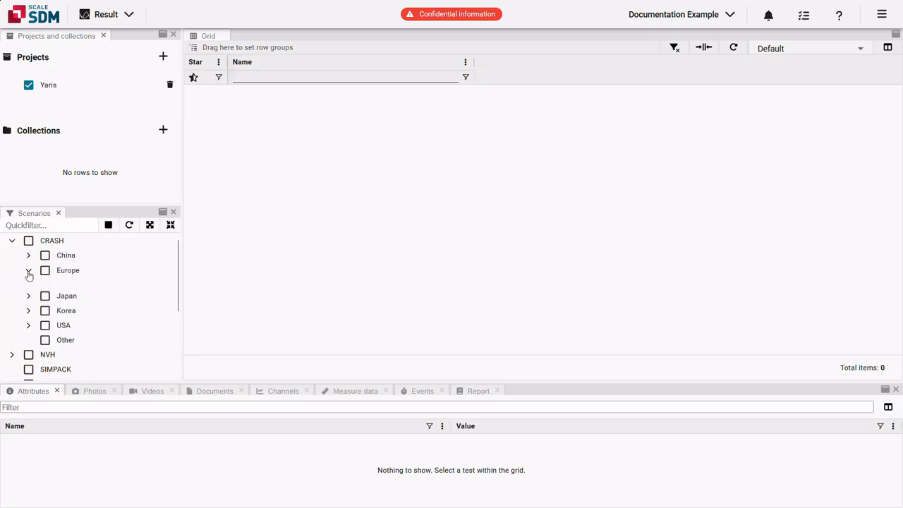